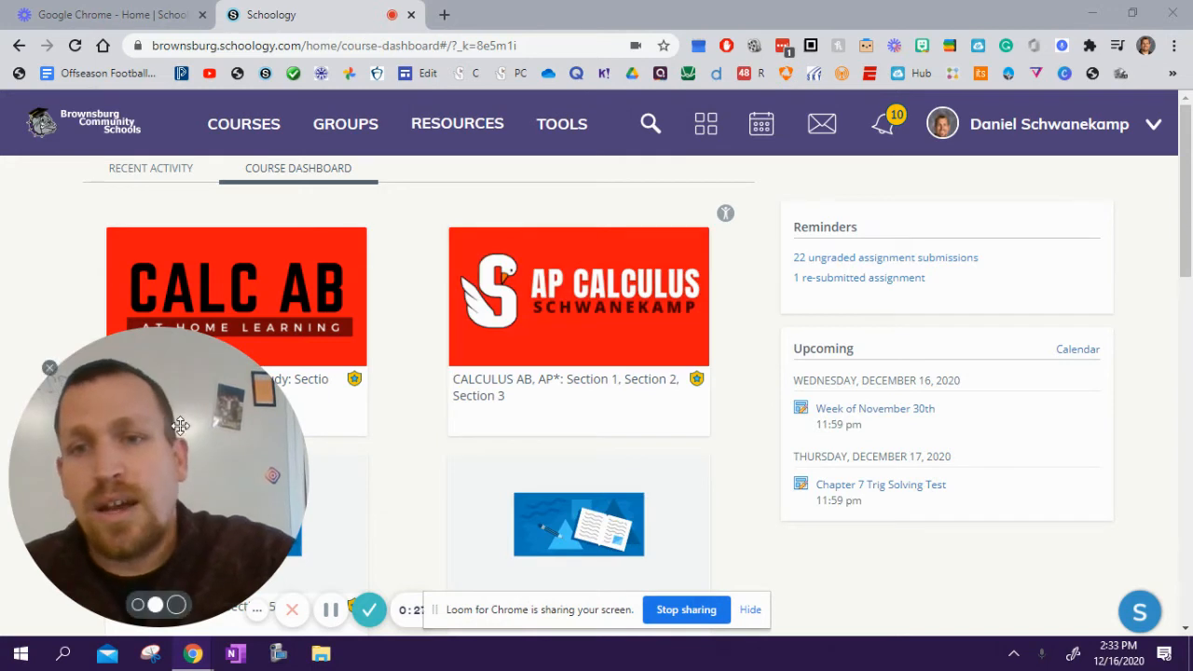
drag(213, 429, 969, 472)
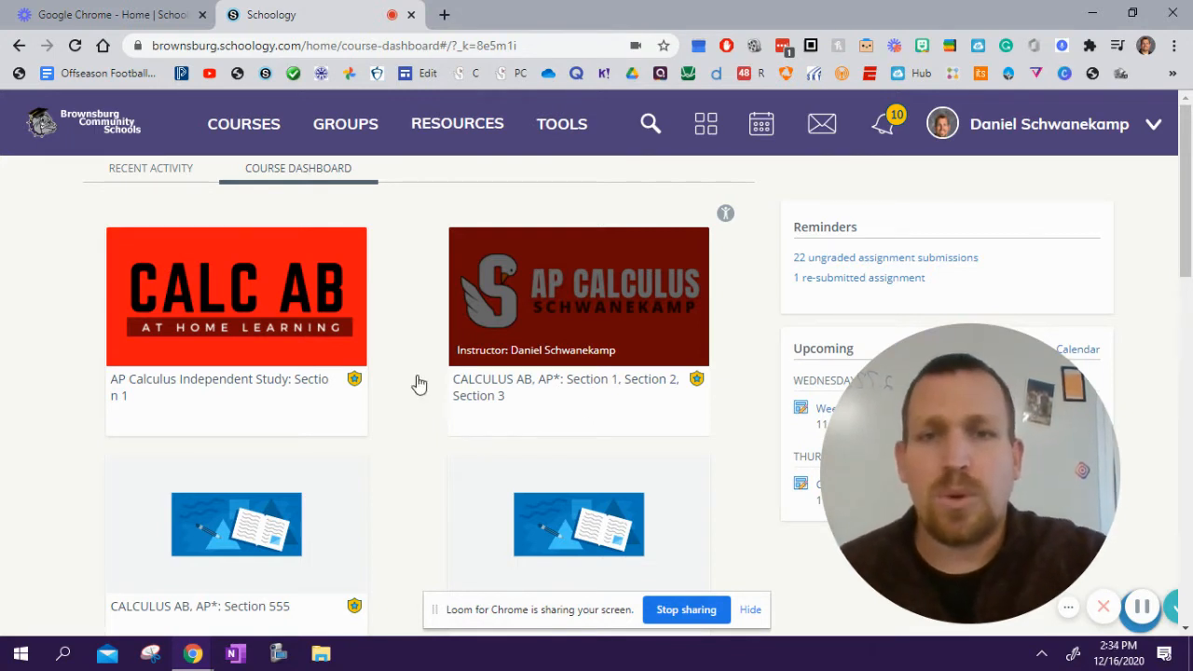
Step: Go to the full My Courses page and start creating a new course named "At Home Calculus"
click(235, 137)
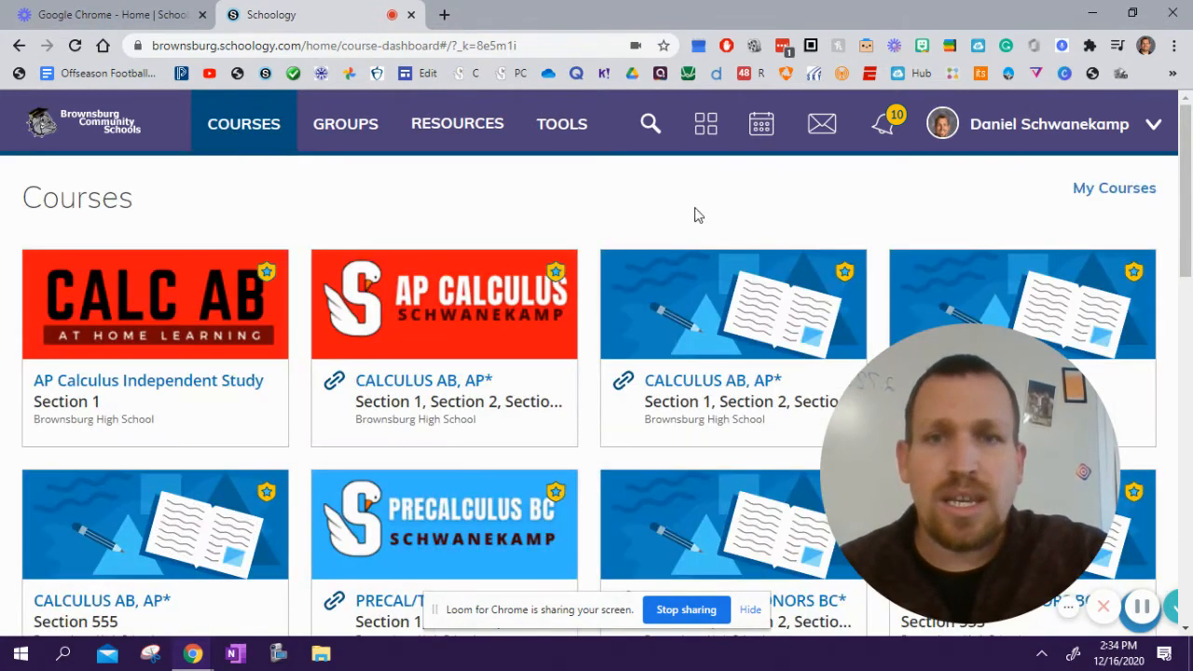
click(1081, 187)
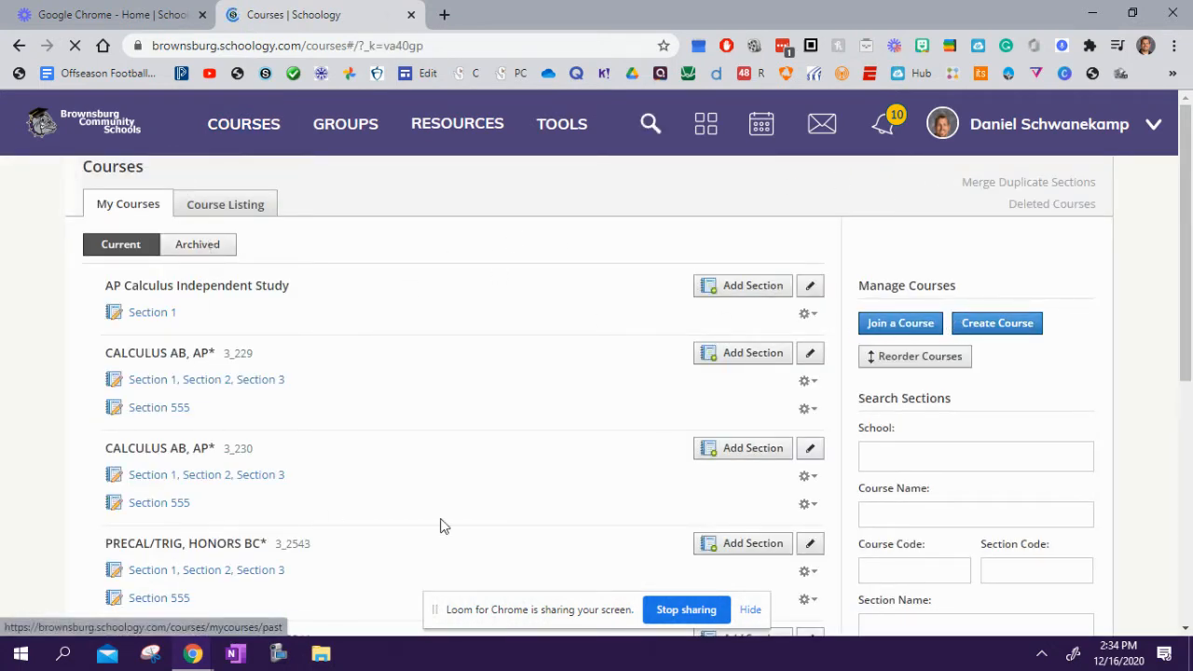
click(902, 321)
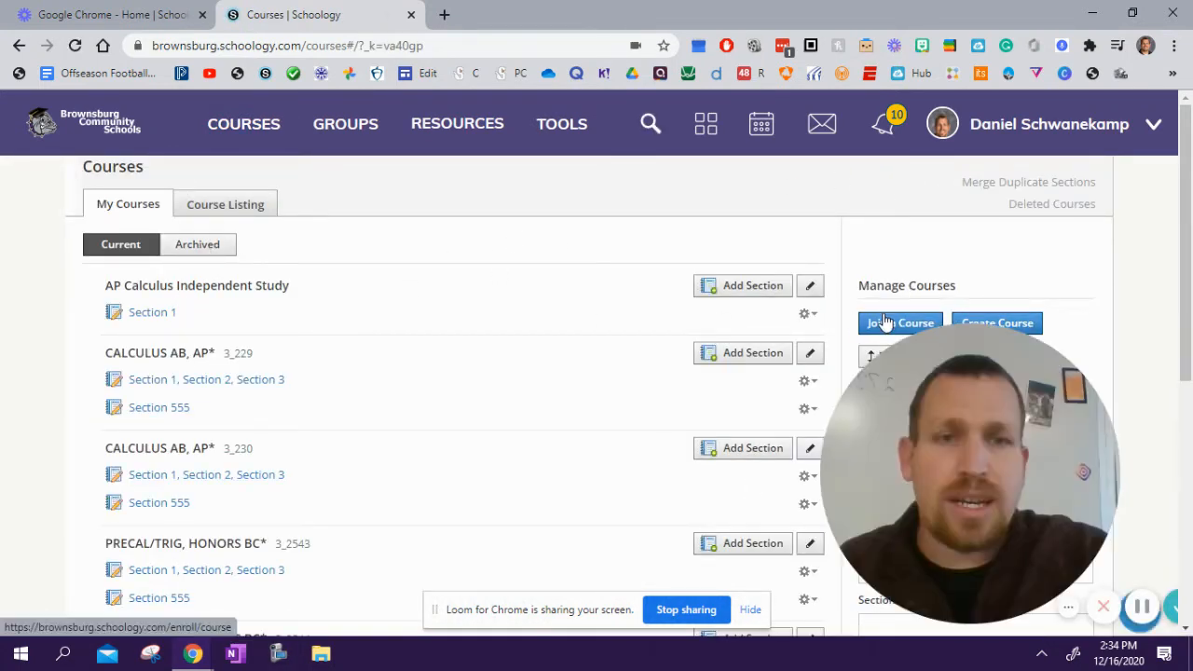
click(1035, 323)
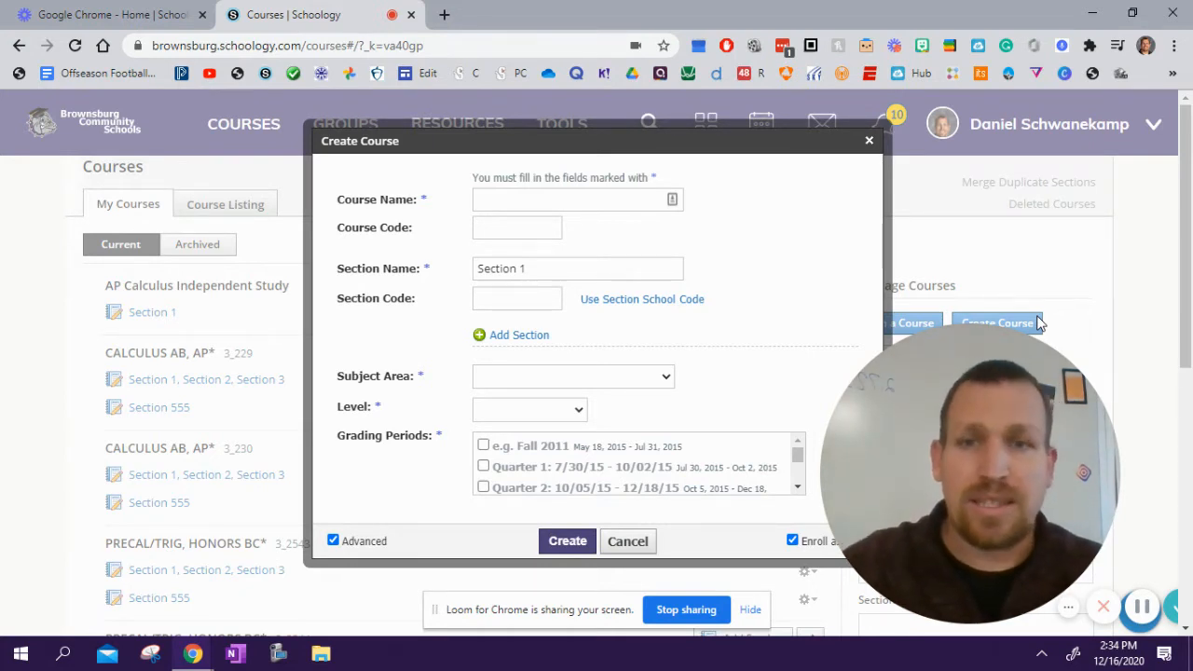
click(565, 200)
text(At Hom)
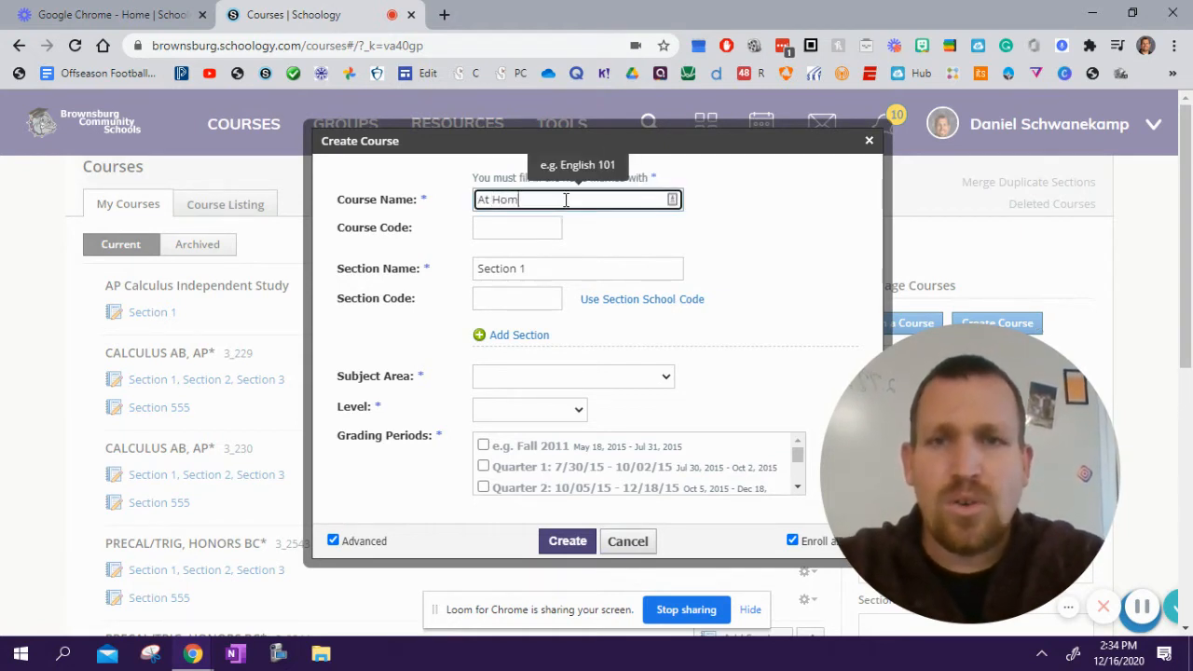
text(e Calculus)
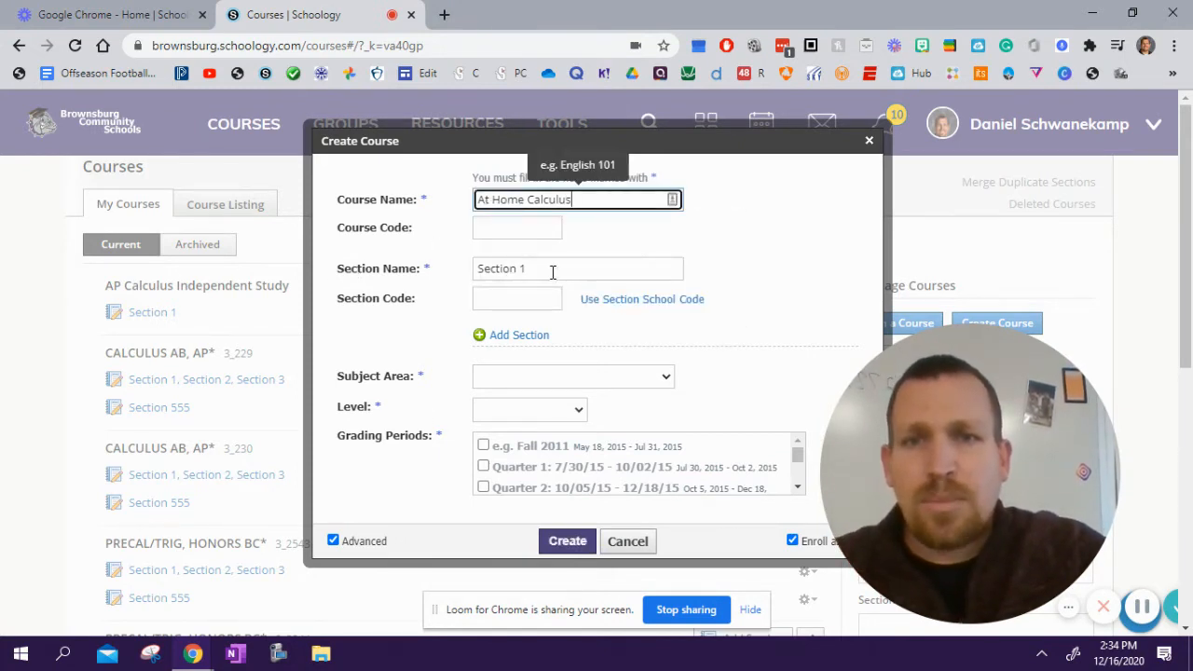
Step: Set the new course's subject area to Mathematics and its level to 12
click(522, 376)
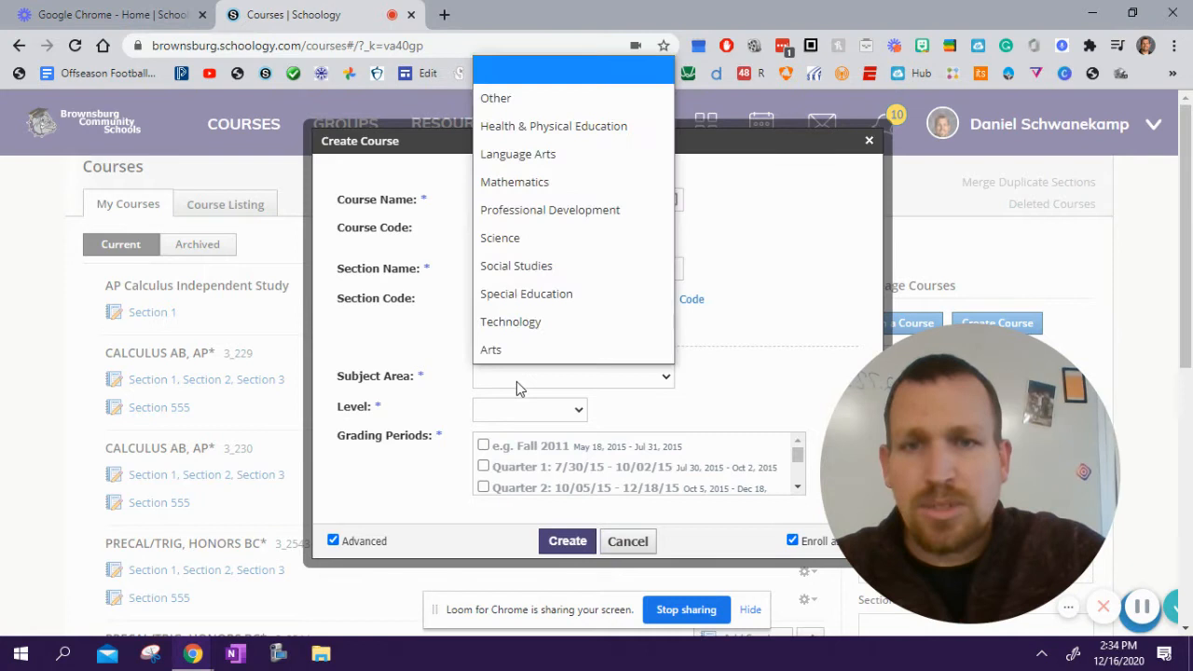
click(513, 181)
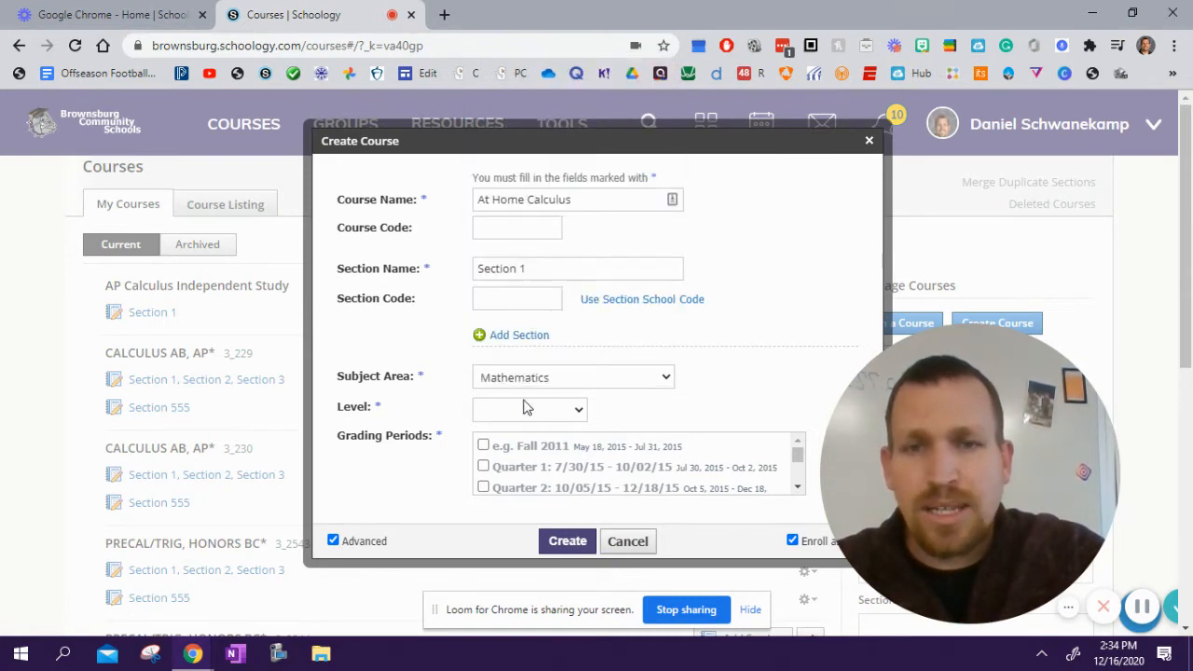
click(524, 407)
click(523, 312)
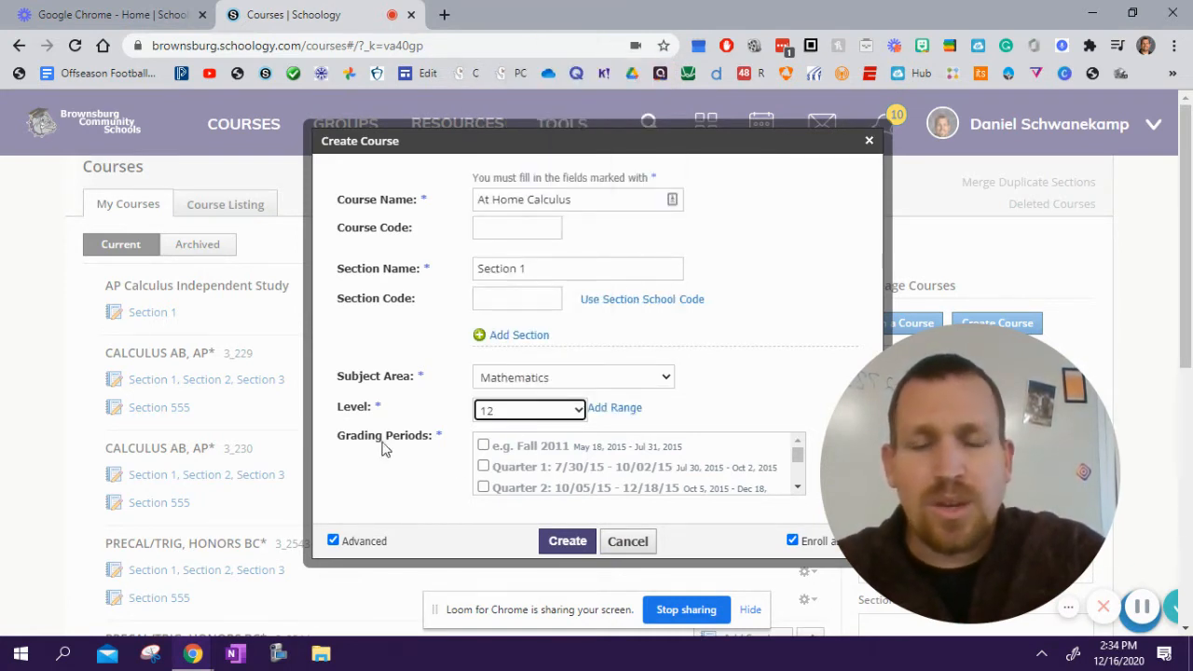
Step: Assign the grading period "Semester 1: 7/30/20 - 12/18/20" and create the course
scroll(658, 462, down, 2)
scroll(658, 462, down, 8)
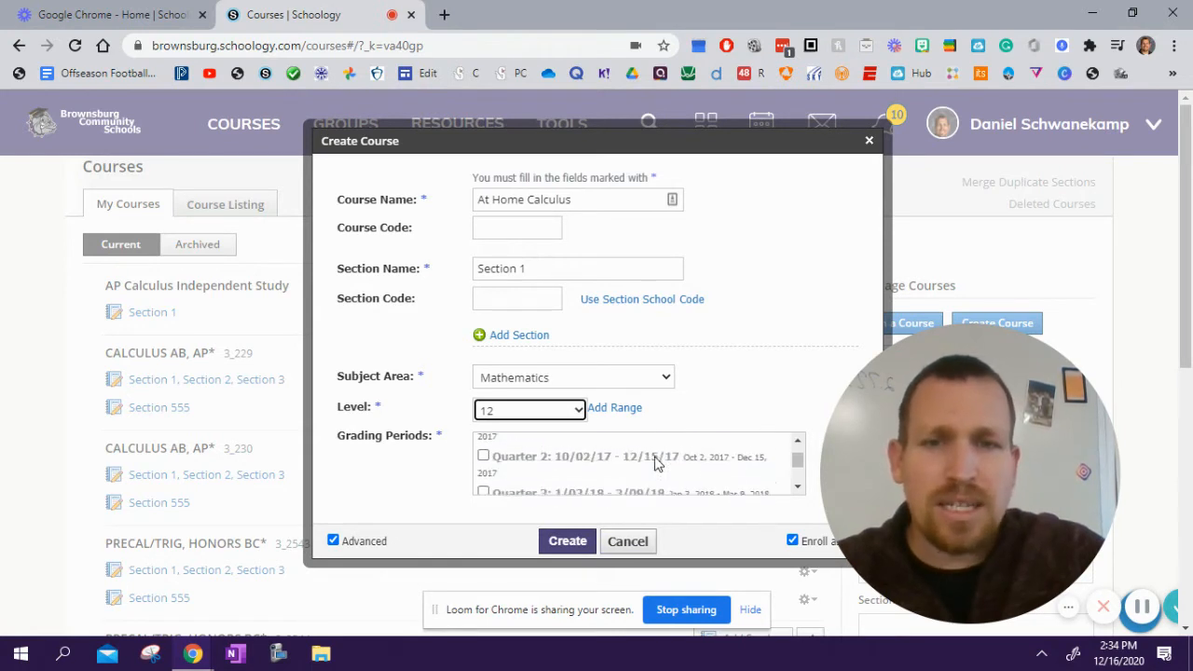
scroll(646, 466, down, 10)
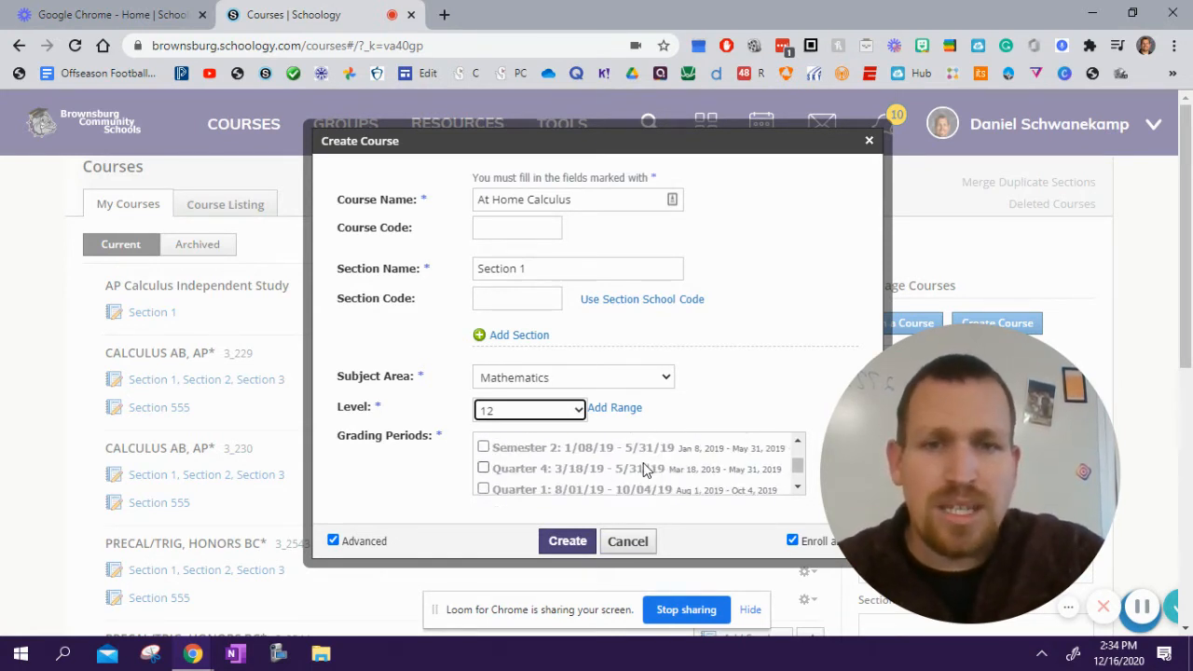
scroll(637, 469, down, 2)
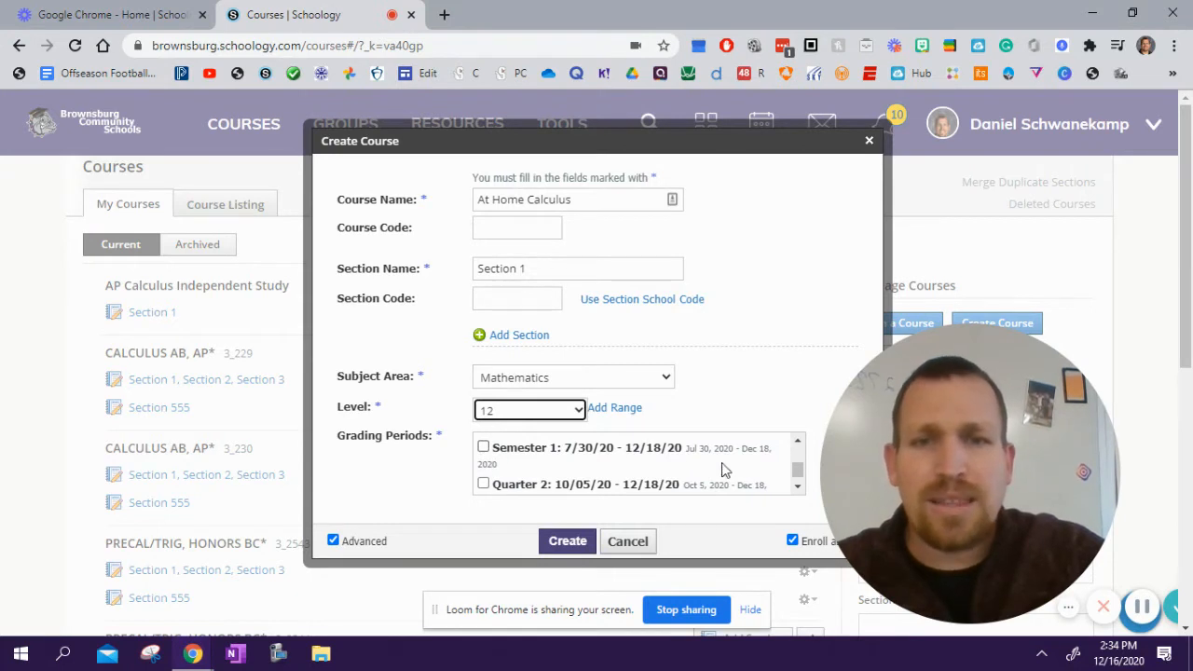
click(483, 448)
click(562, 542)
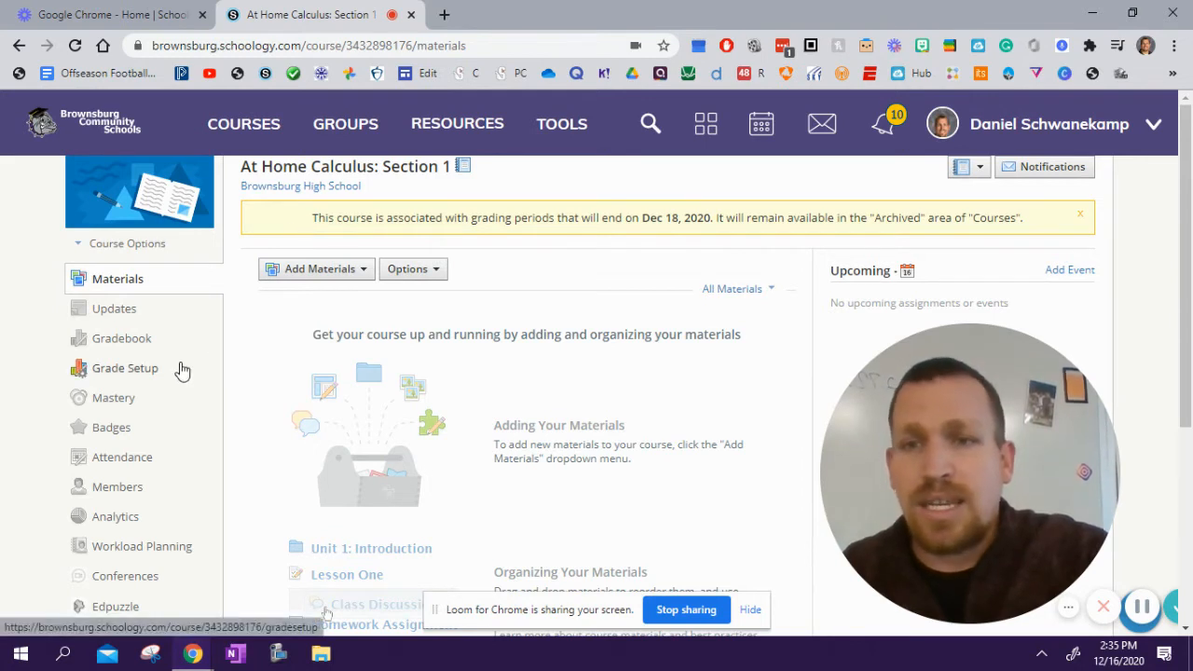
Step: Add two students from the Brownsburg High School list as members of the At Home Calculus course
click(117, 488)
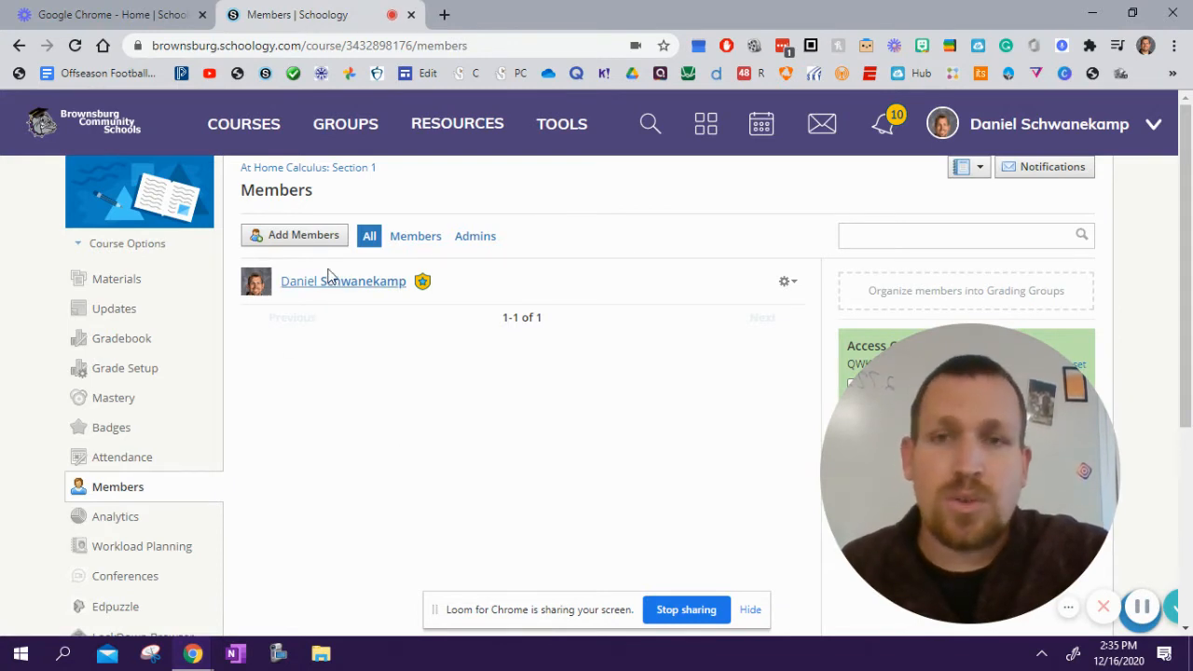
click(311, 240)
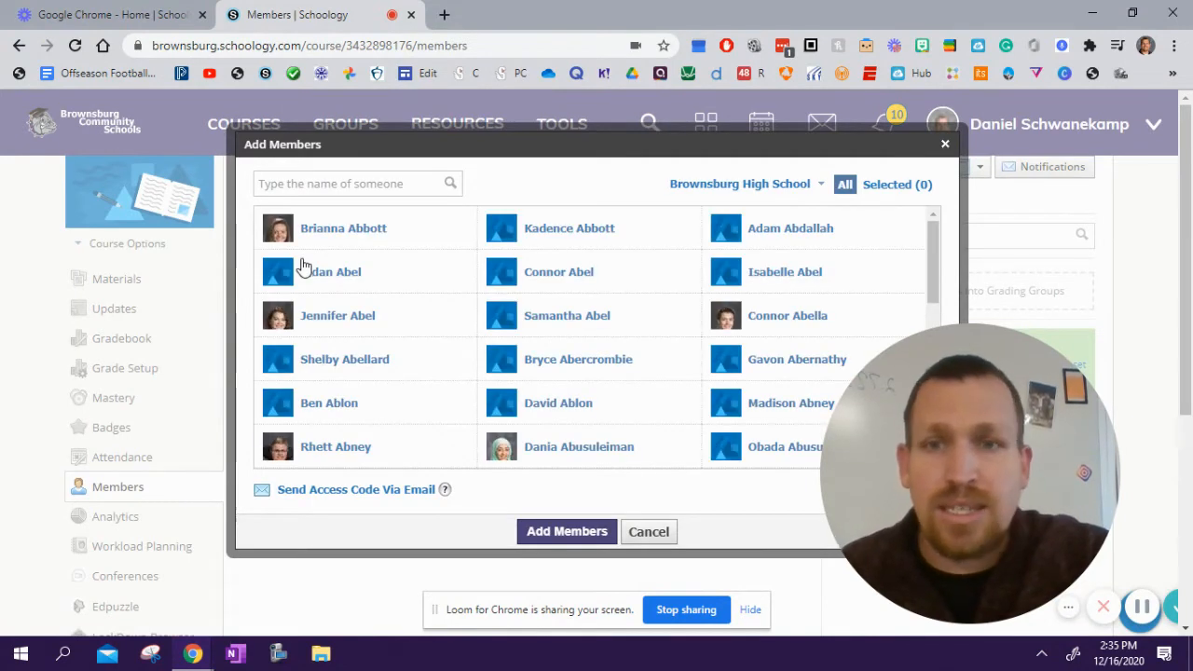
click(369, 236)
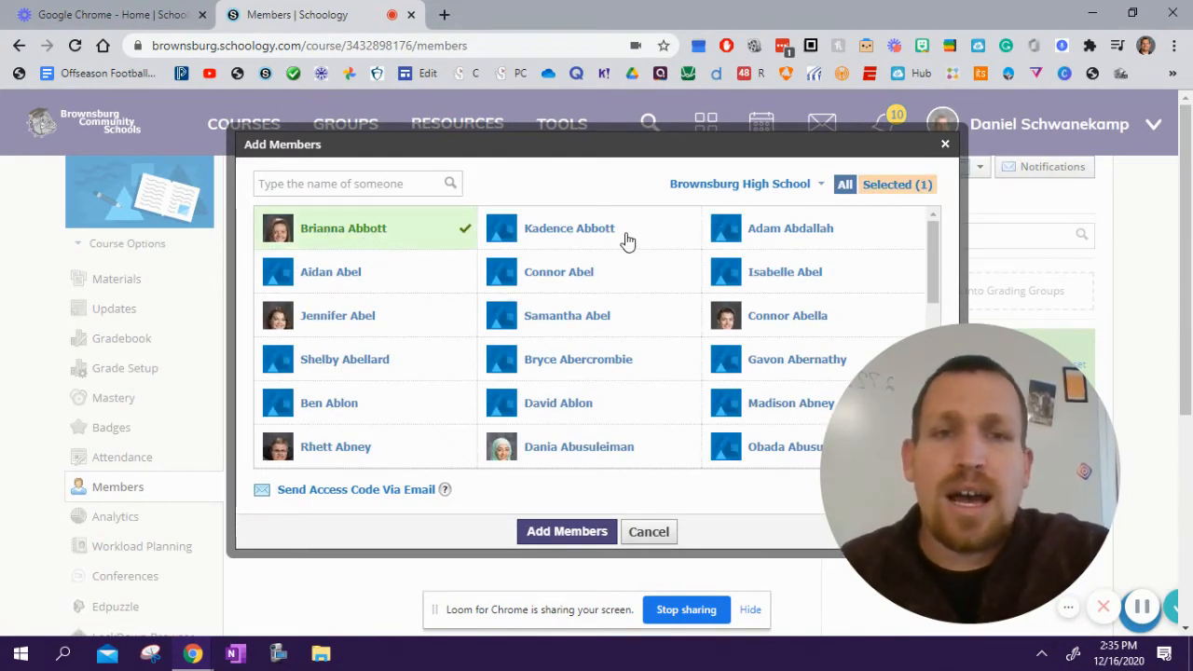
scroll(419, 345, down, 1)
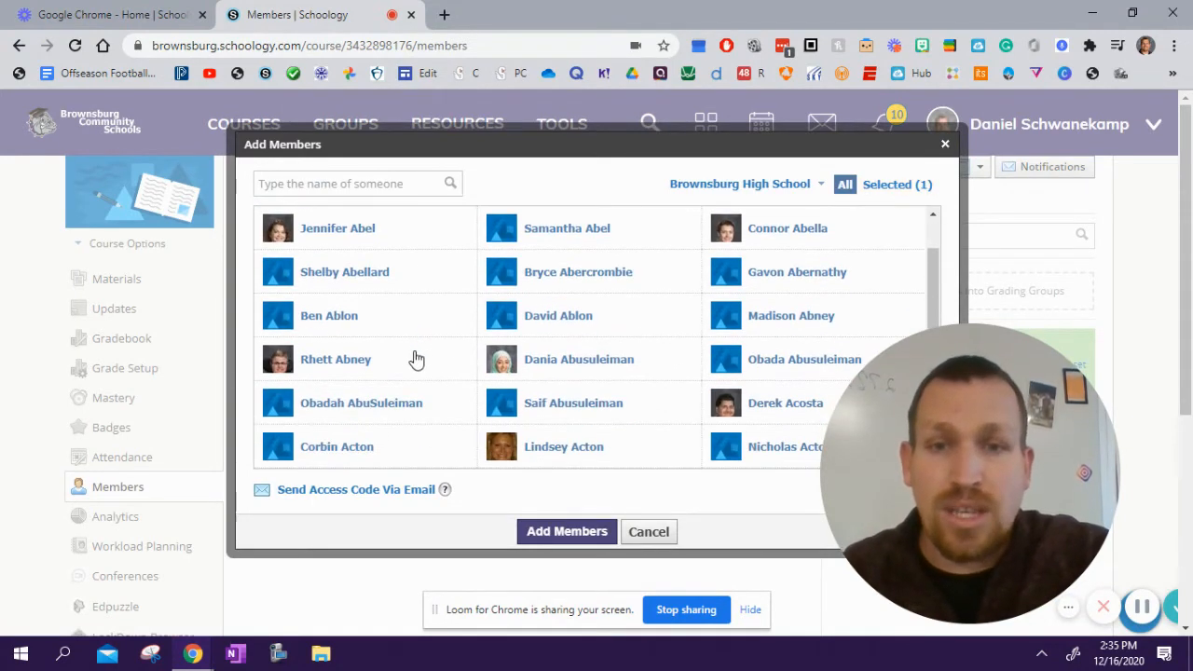
scroll(418, 370, down, 2)
scroll(424, 365, down, 2)
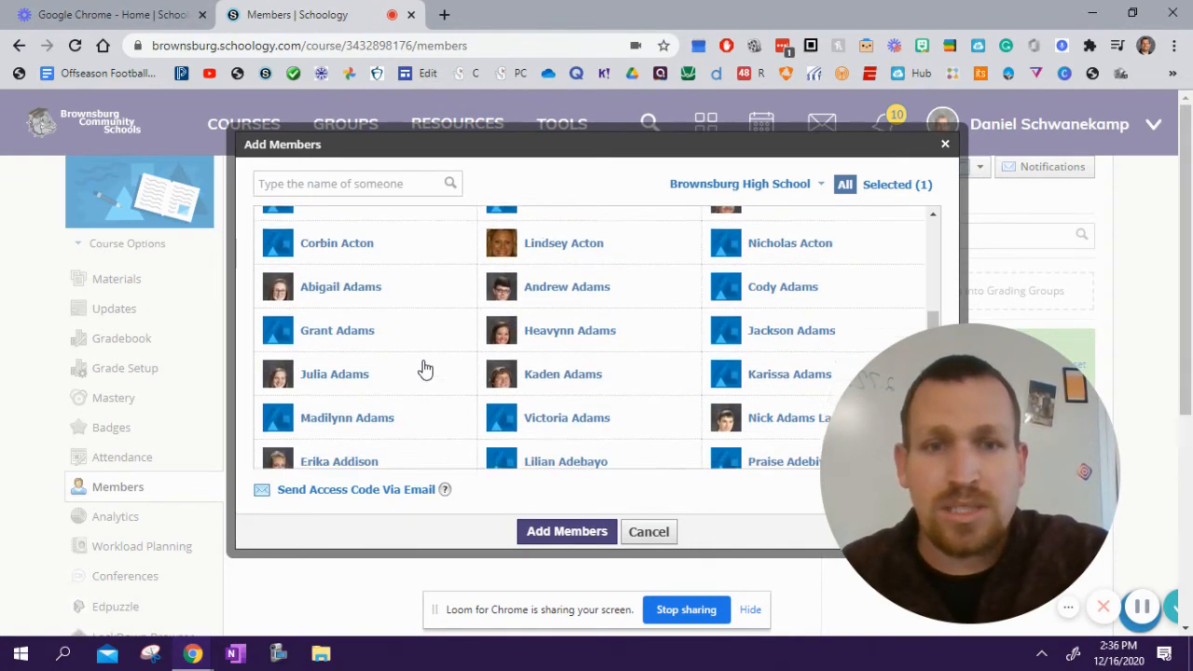
scroll(388, 319, down, 2)
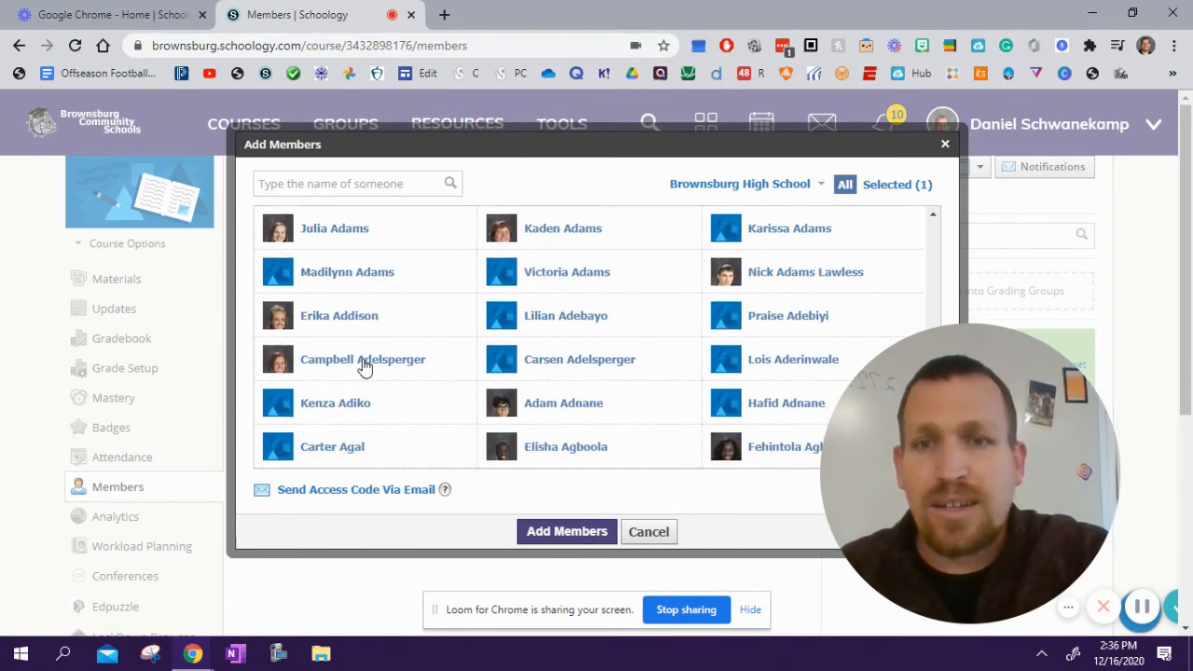
click(389, 359)
click(566, 531)
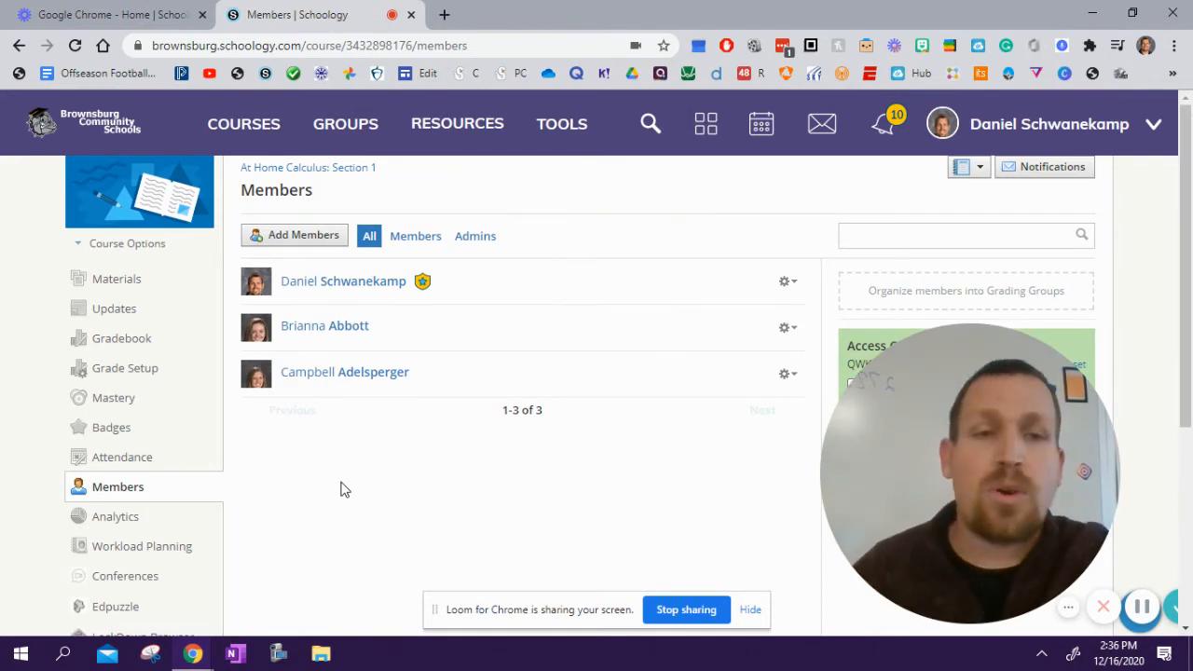
Step: Add one more student from the Brownsburg High School list to the course members
click(303, 232)
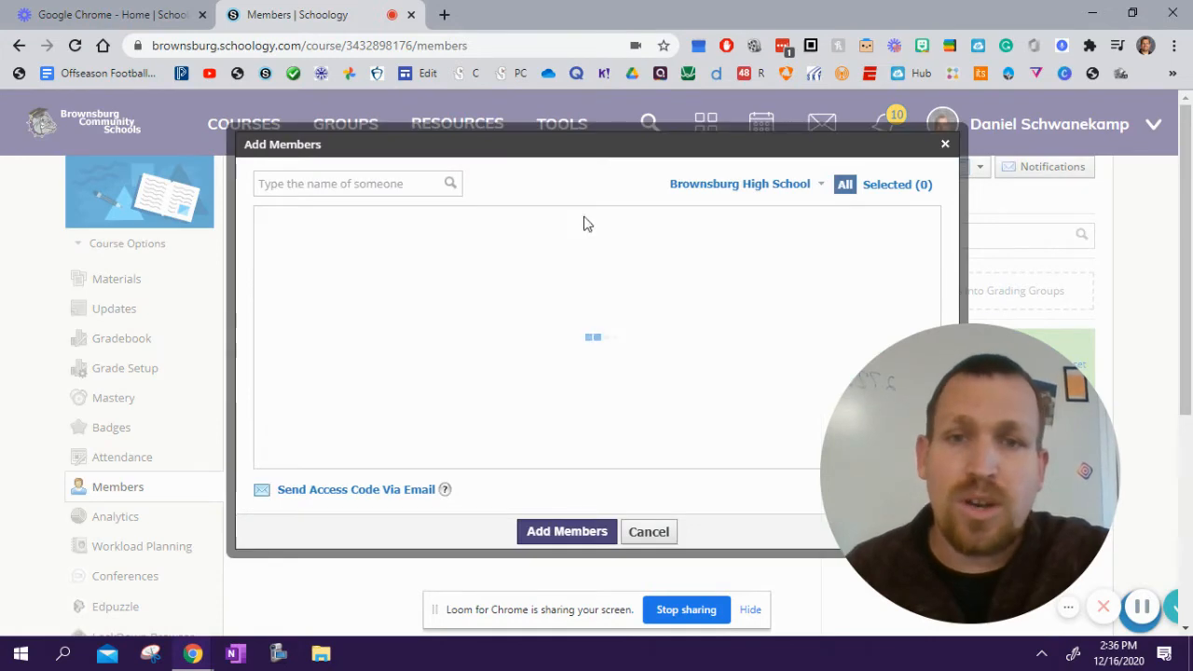
scroll(550, 312, down, 5)
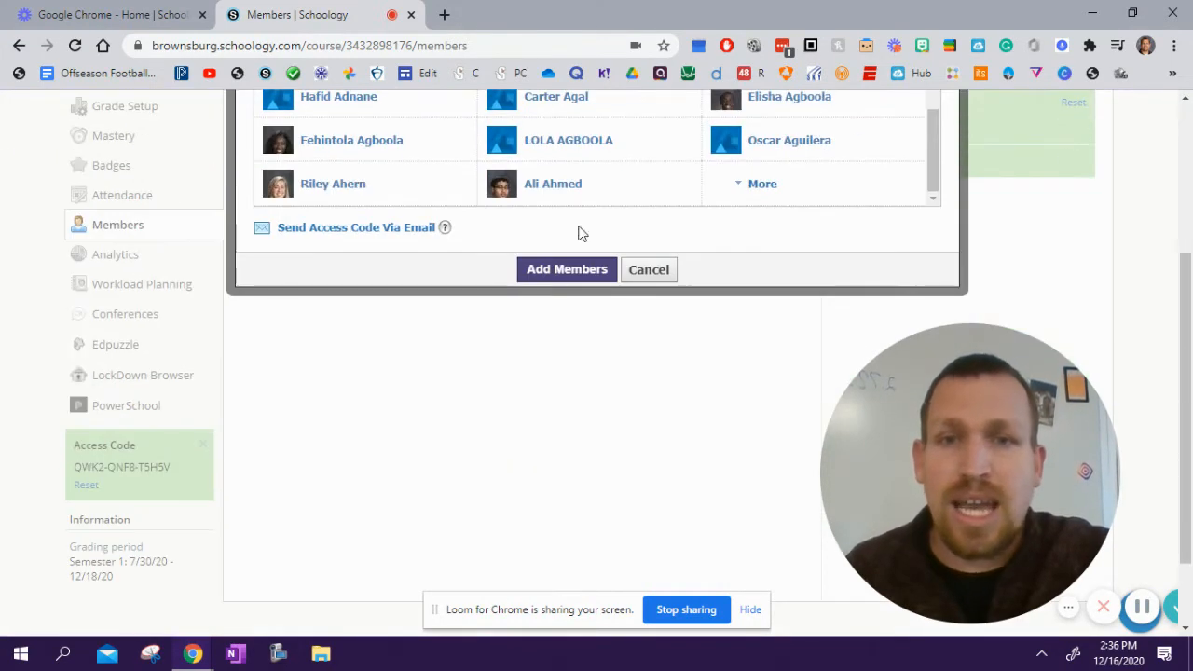
scroll(607, 183, up, 1)
scroll(1080, 183, up, 1)
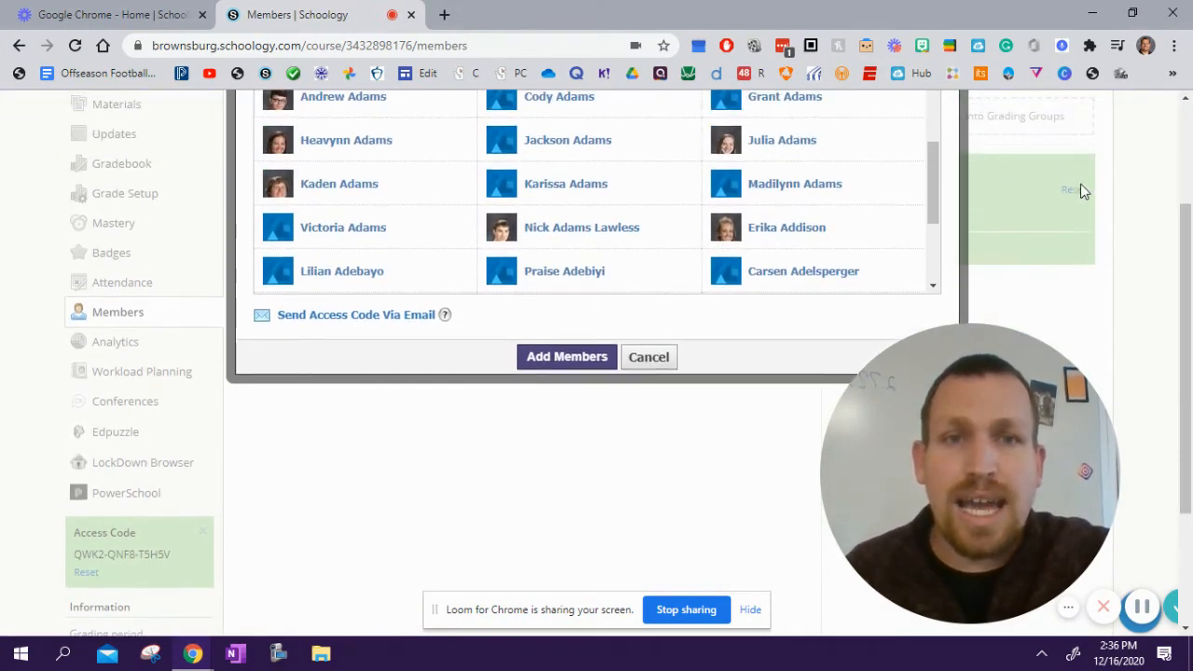
scroll(1116, 224, up, 1)
click(345, 186)
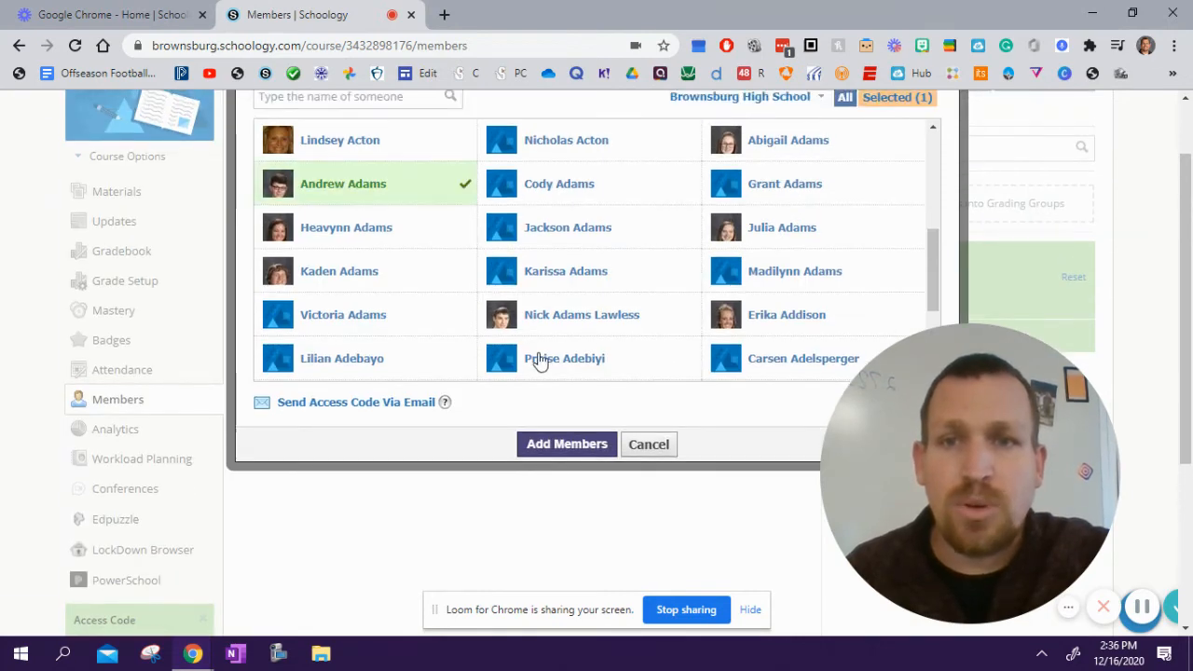
click(563, 438)
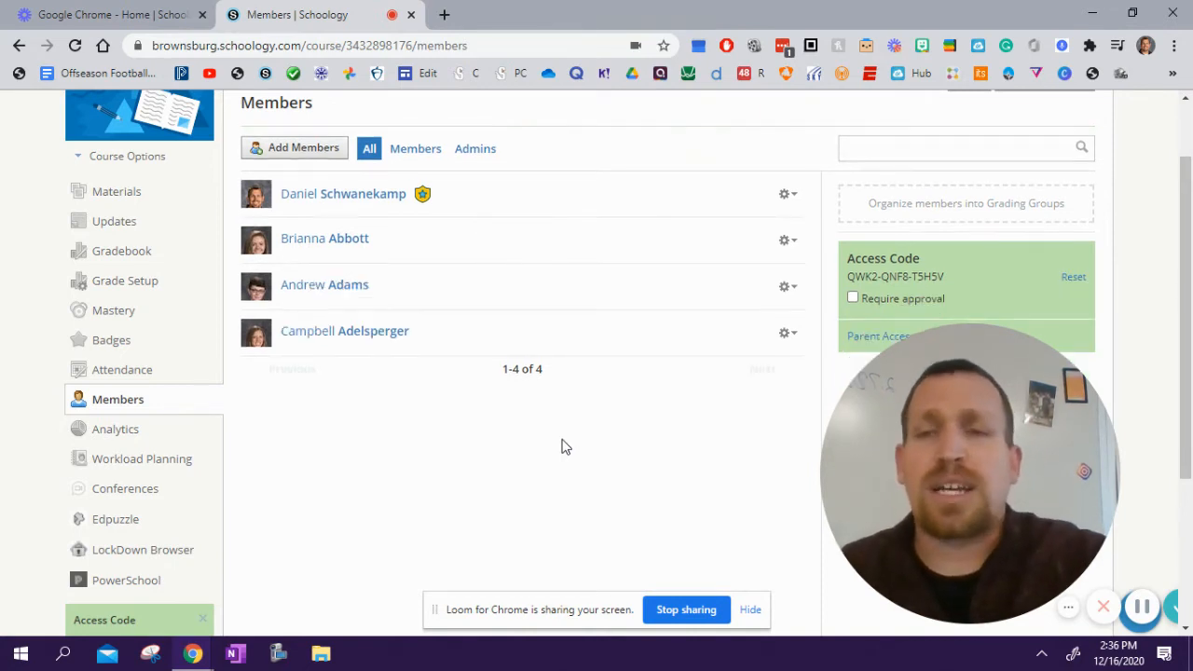
Step: Return to the At Home Calculus materials, view the blank Create Assignment form, and close it without saving
scroll(532, 408, up, 1)
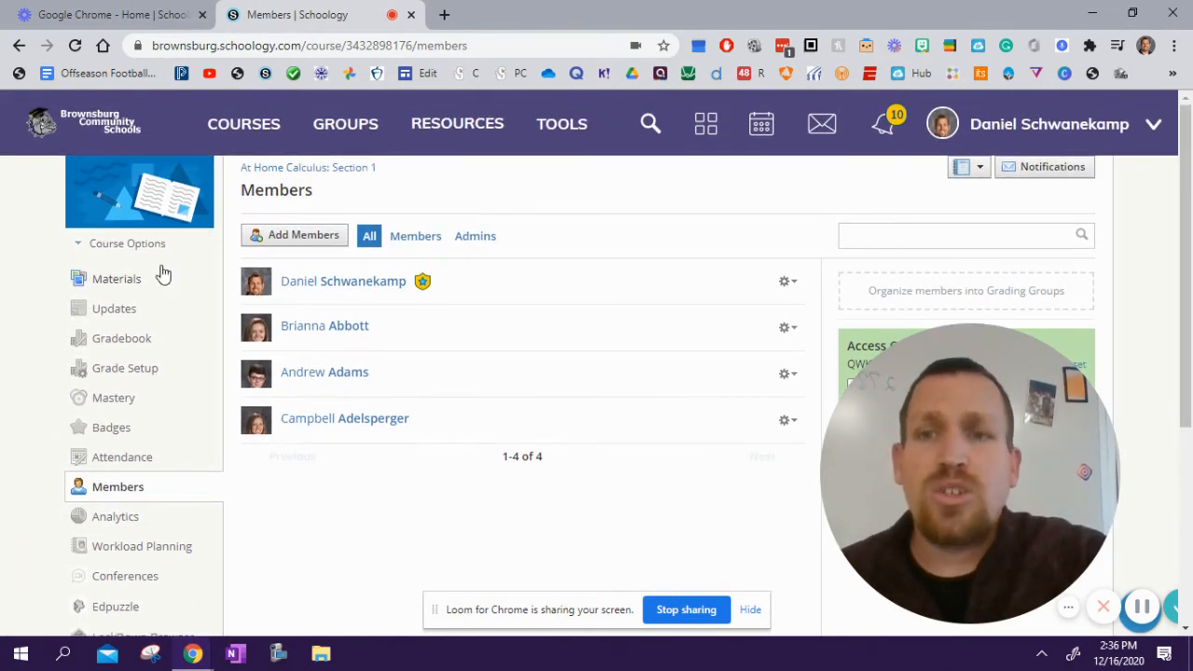
click(328, 171)
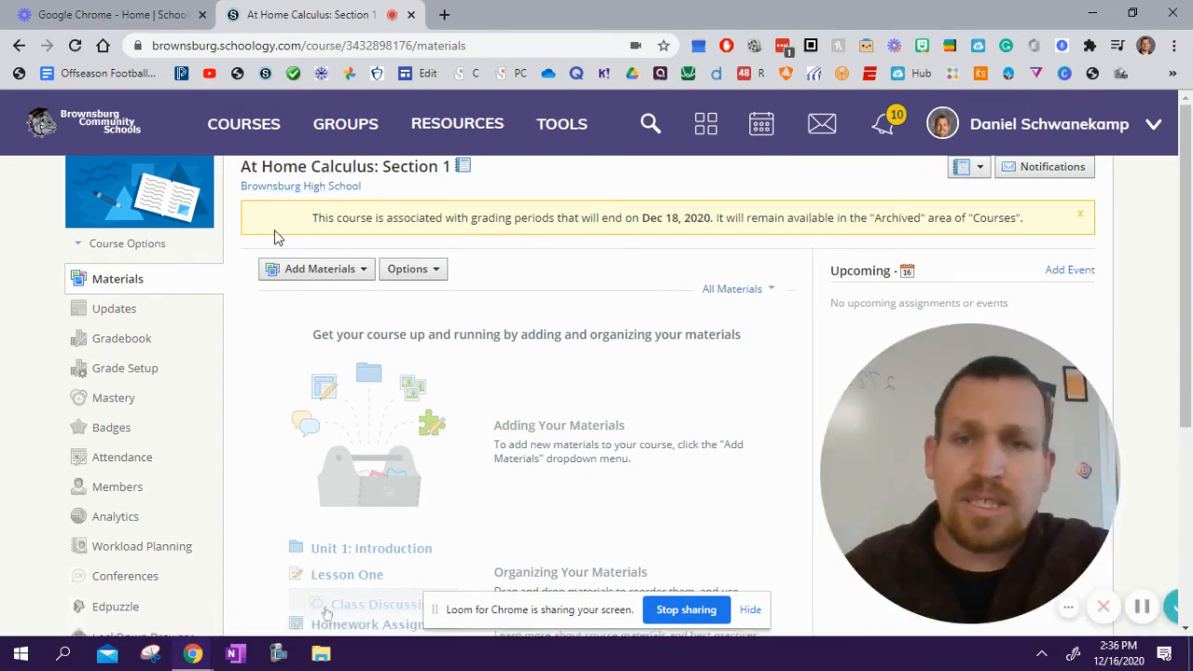
click(314, 272)
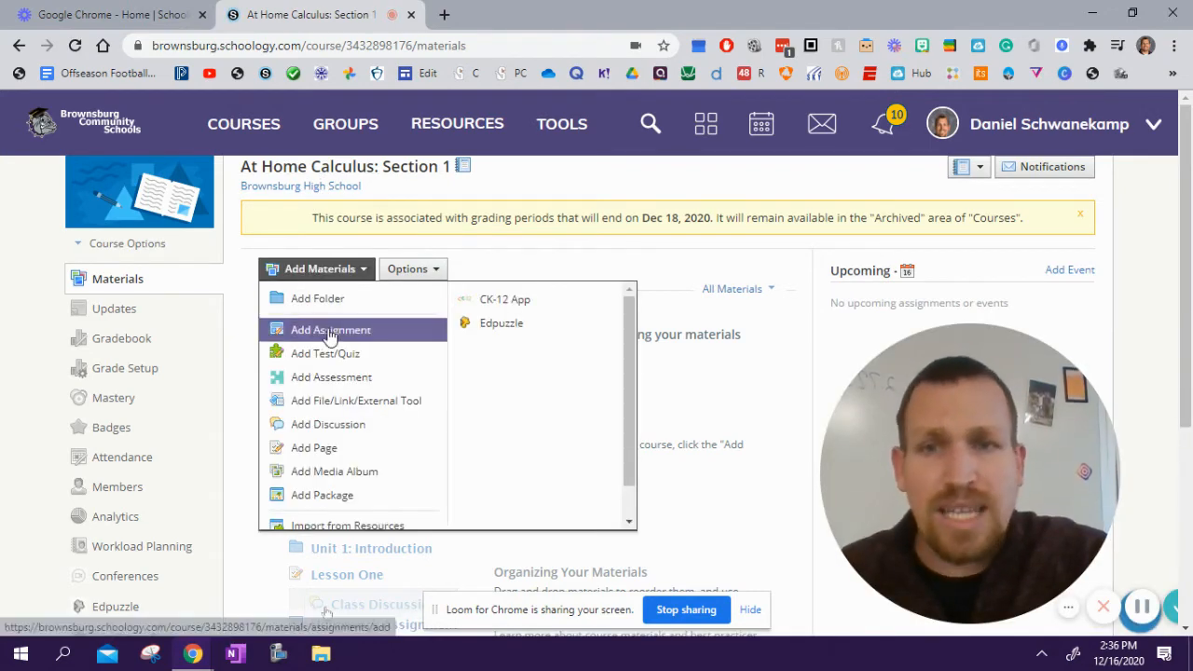
click(327, 330)
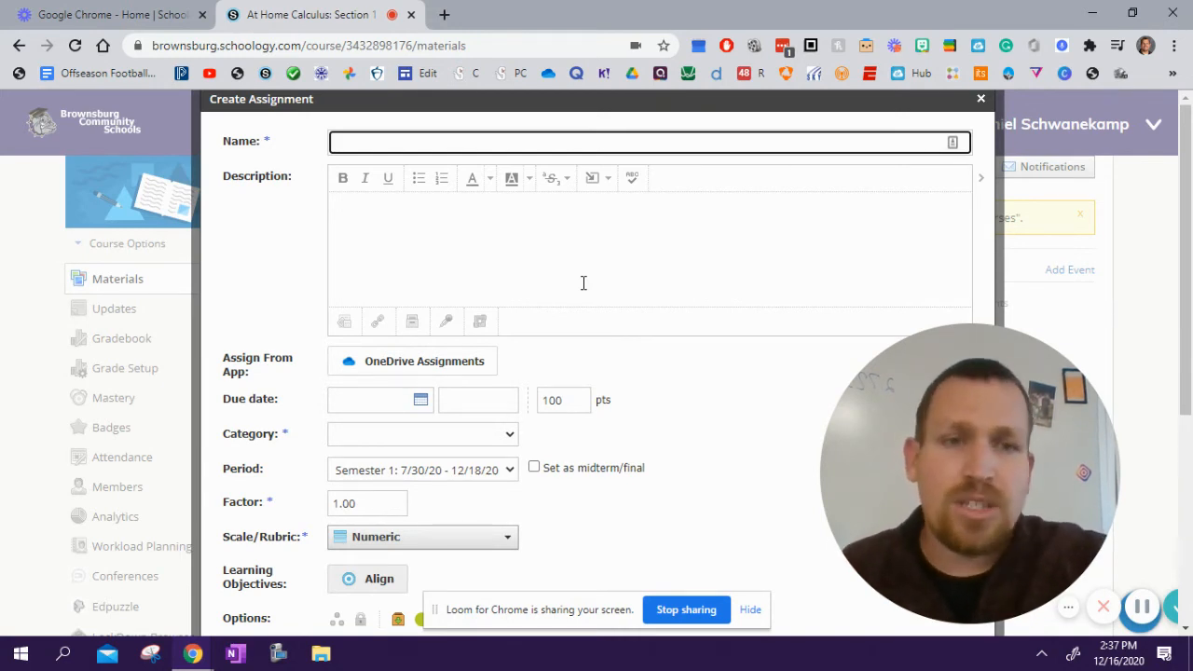
click(979, 101)
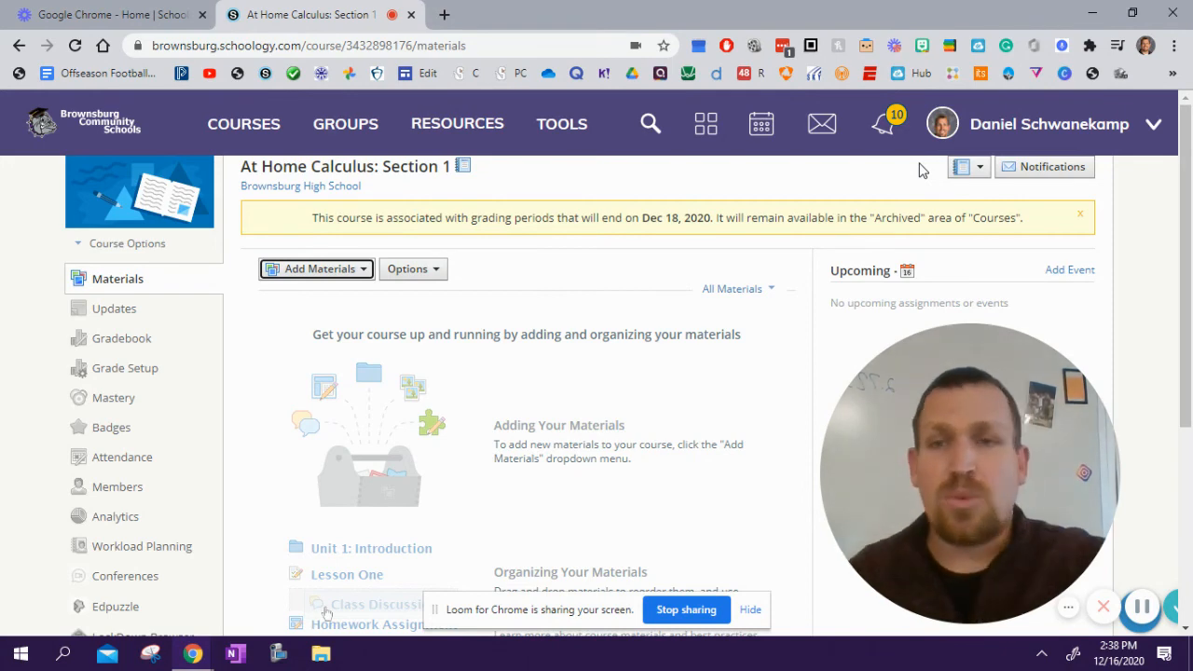
Step: Open the CALCULUS AB, AP* course for Sections 1, 2 and 3 and examine its materials list, including the independent study link
click(265, 137)
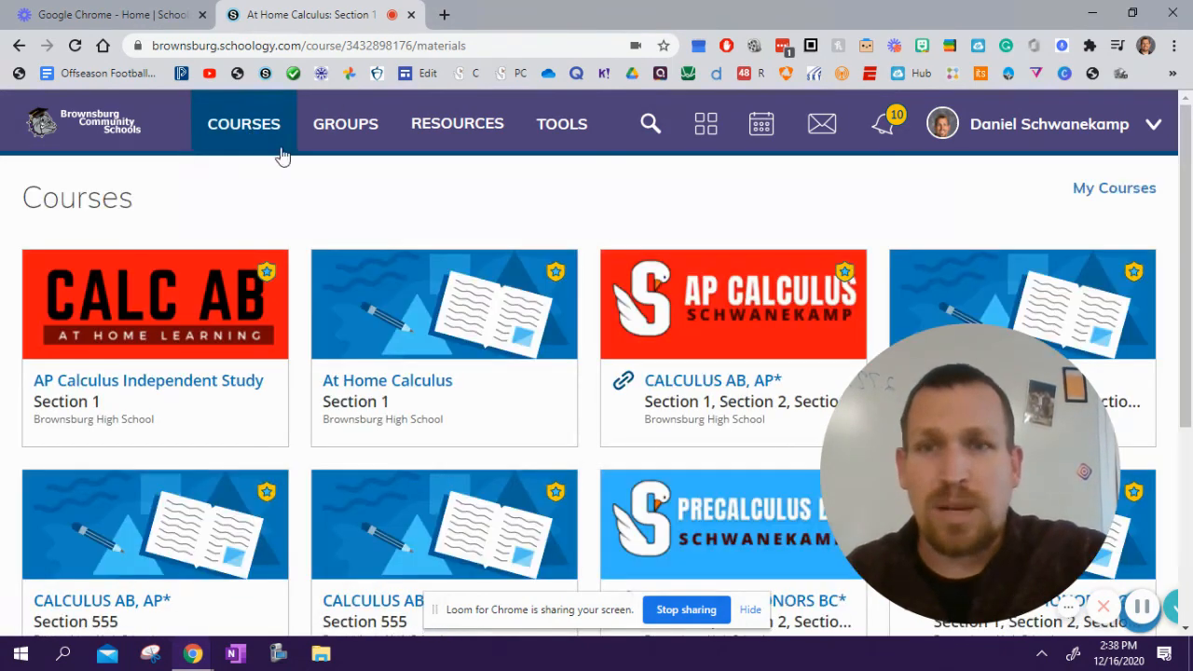
scroll(710, 233, down, 1)
click(710, 233)
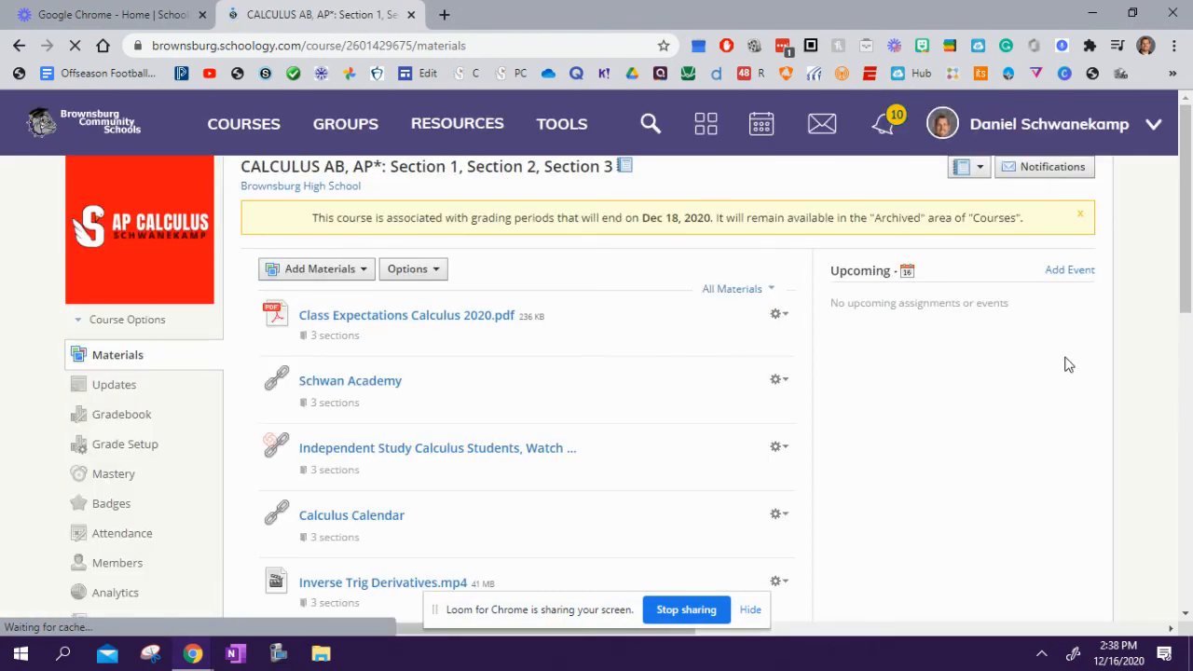
scroll(382, 426, down, 3)
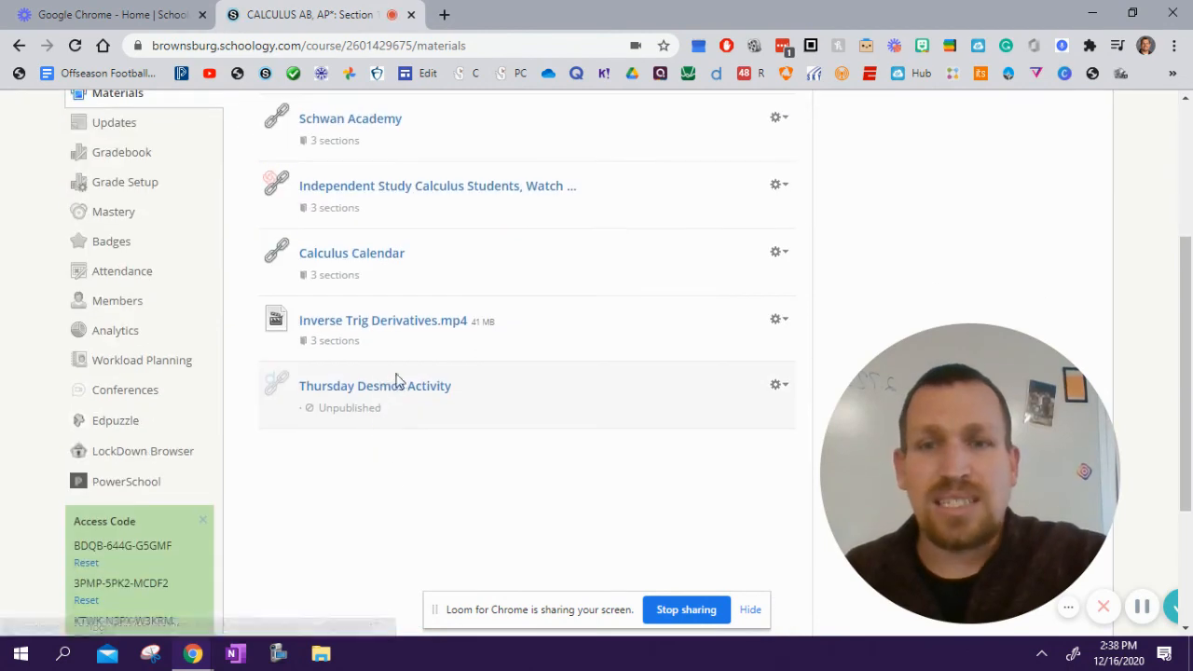
scroll(412, 285, up, 2)
scroll(438, 448, up, 2)
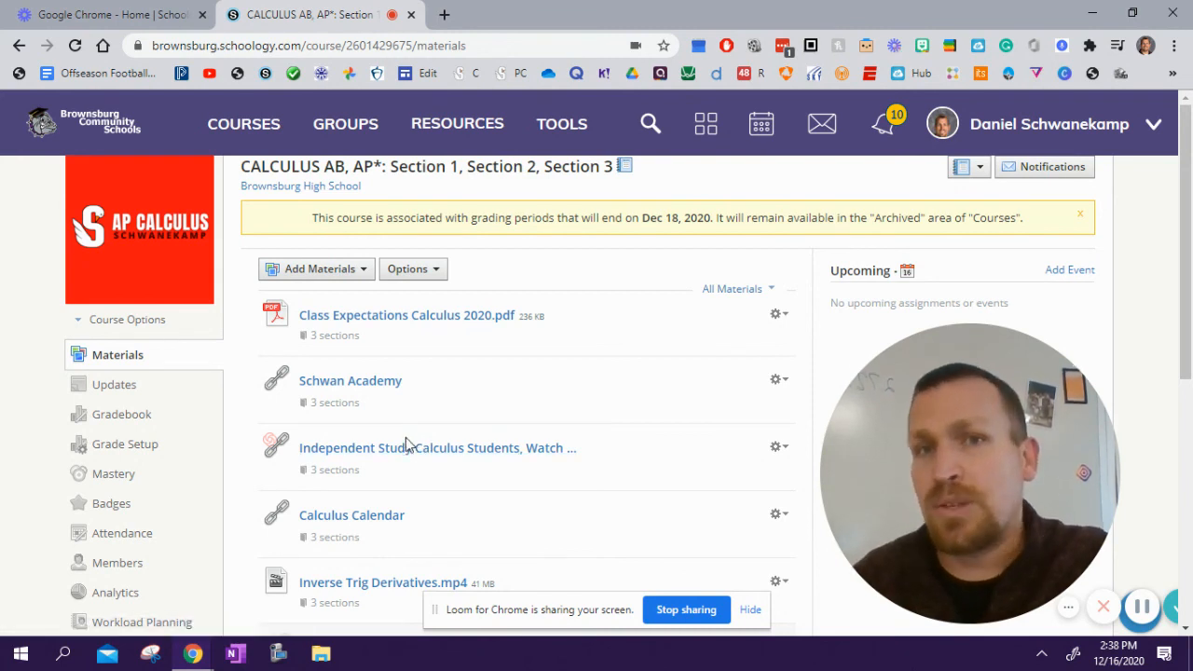
drag(386, 456, 540, 430)
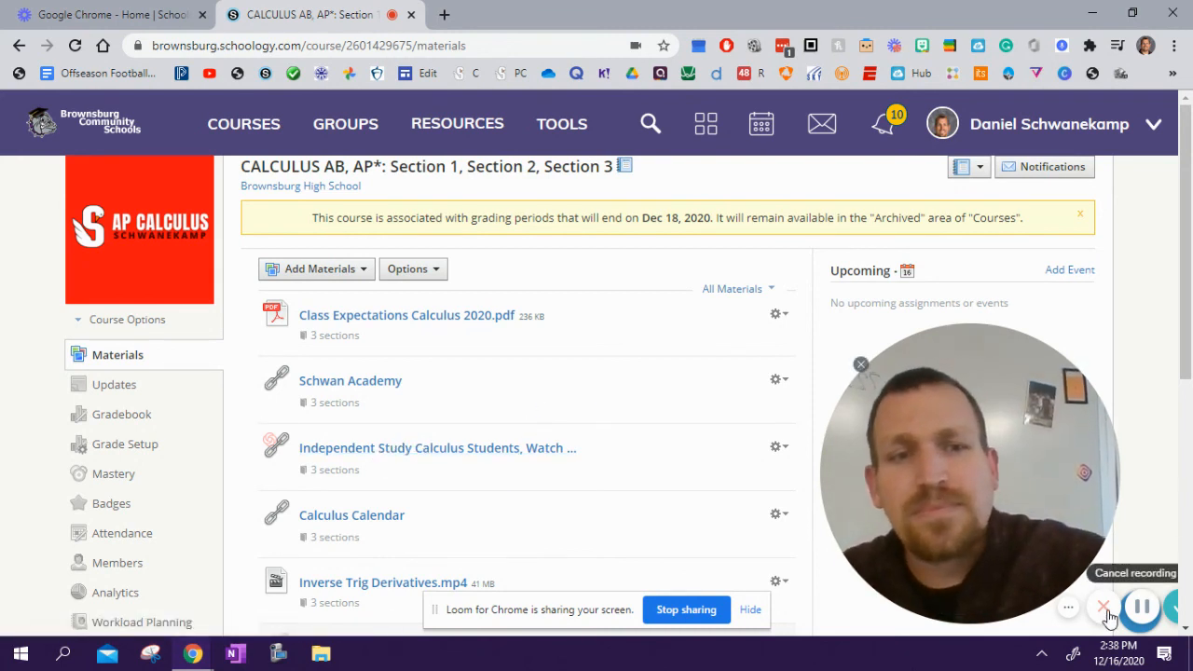